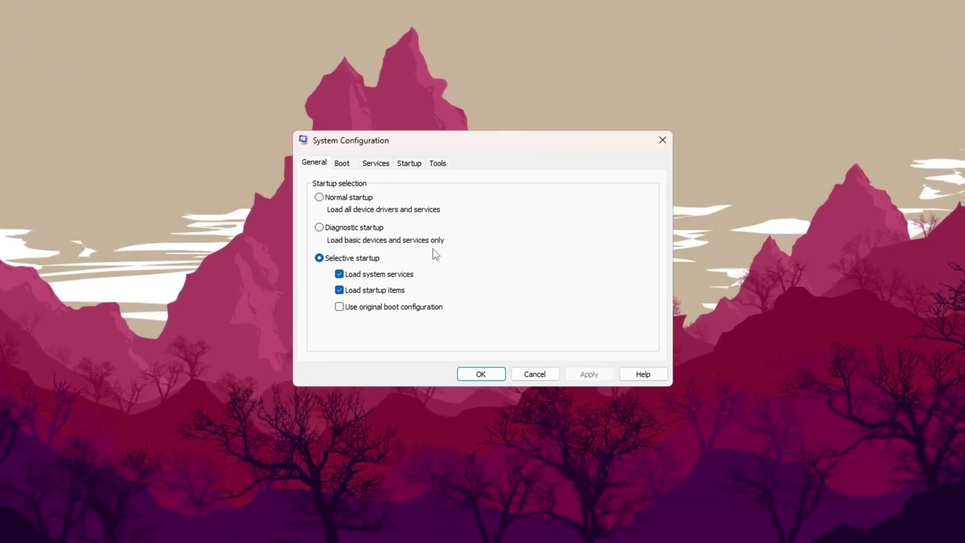
Set Number of processors to 16 in the Boot tab's advanced options and confirm both dialogs.
left_click(349, 160)
left_click(377, 262)
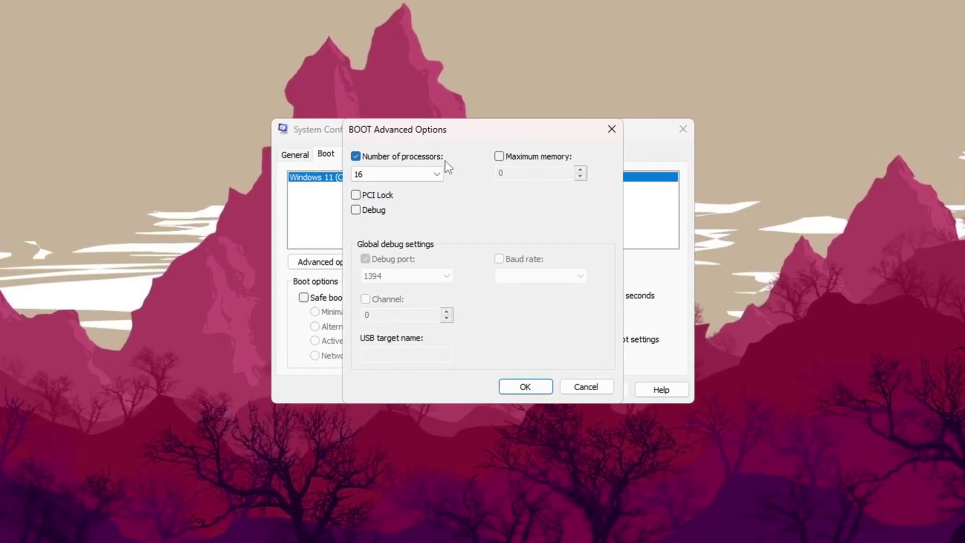
left_click(375, 173)
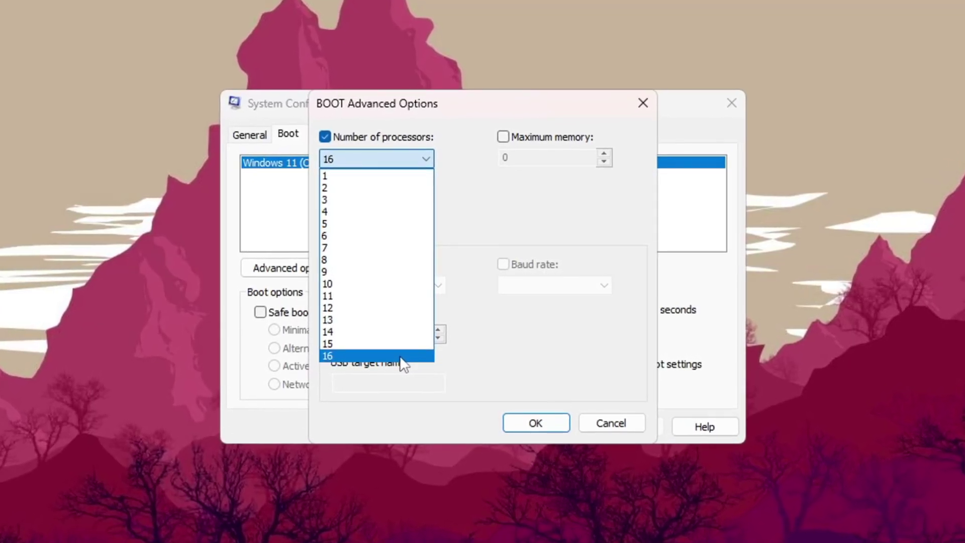
left_click(401, 356)
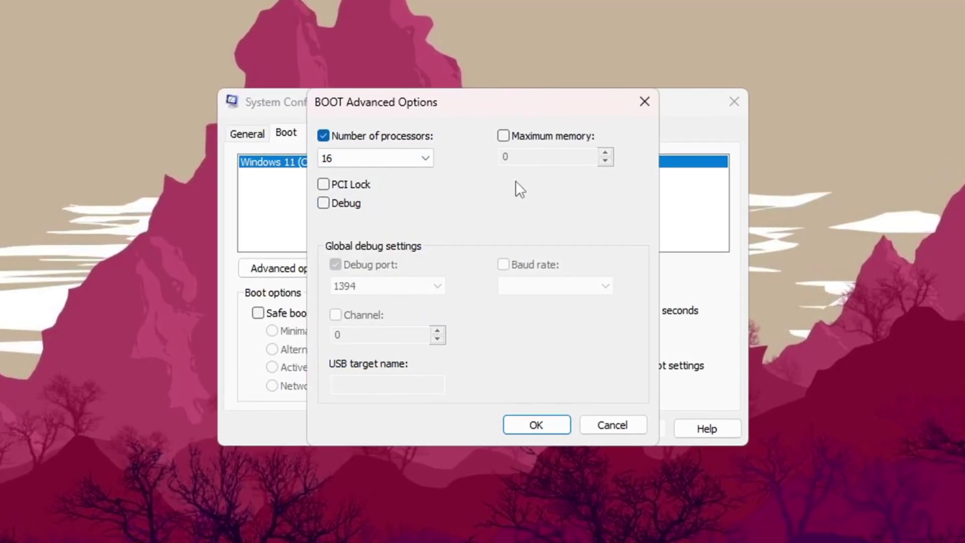
left_click(514, 435)
left_click(633, 446)
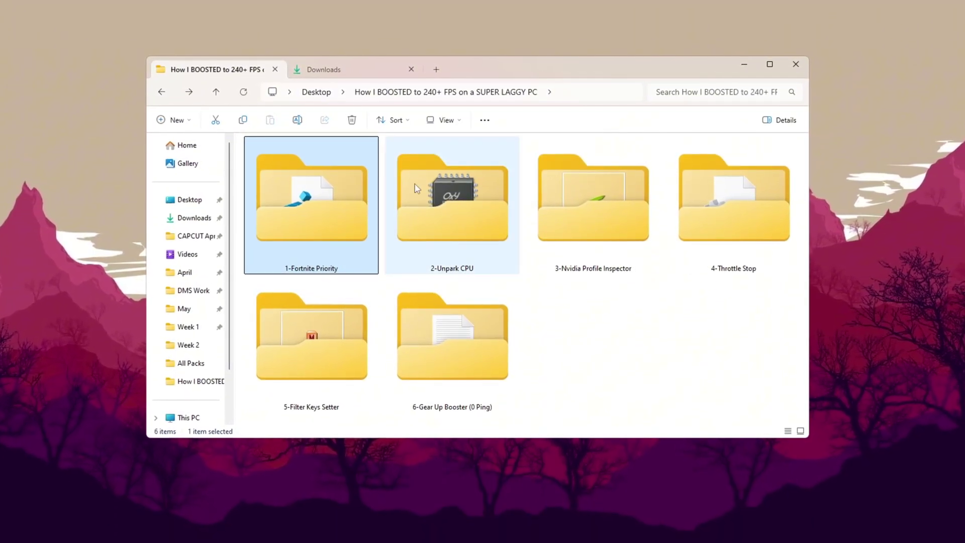
Open the 1-Fortnite Priority folder and look over its three priority .reg files.
double_click(311, 220)
left_click_drag(323, 305, 424, 111)
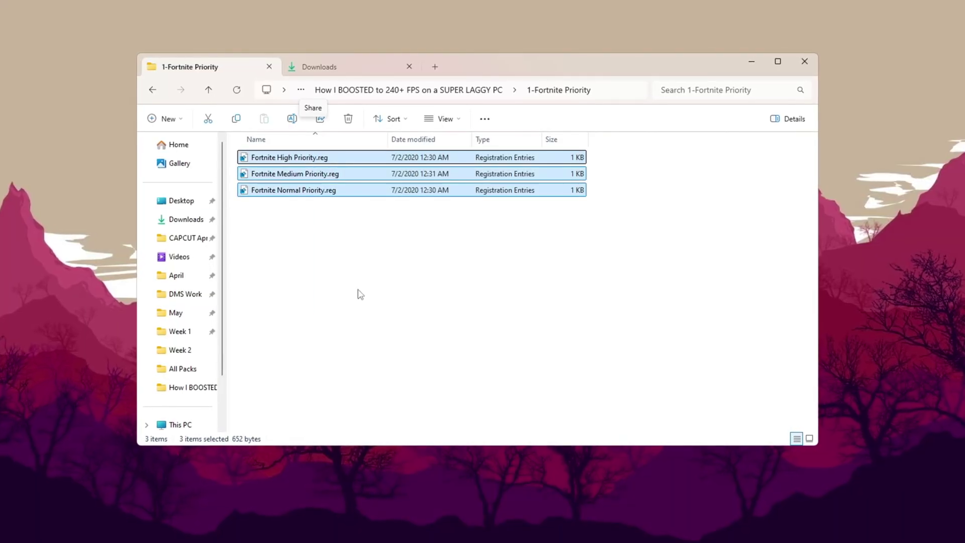
left_click(506, 227)
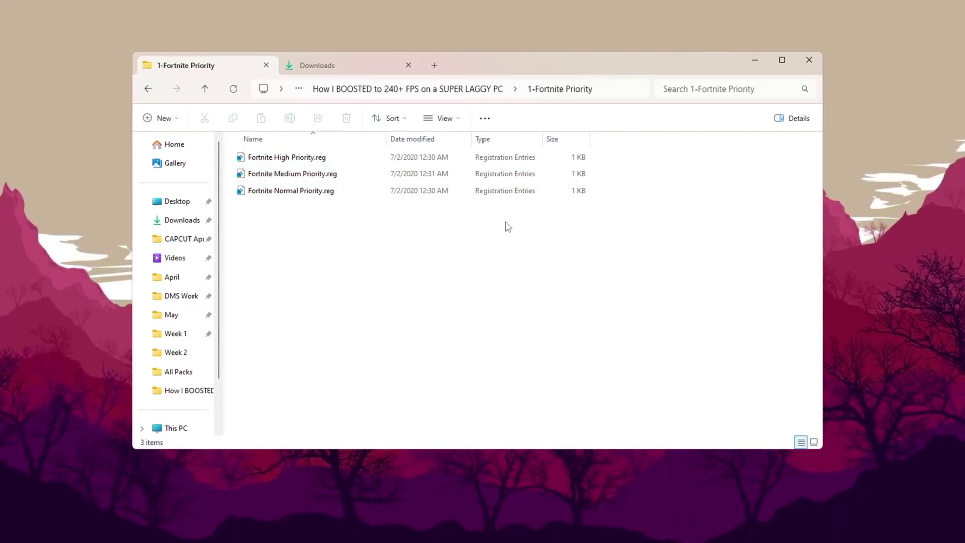
left_click_drag(269, 280, 446, 142)
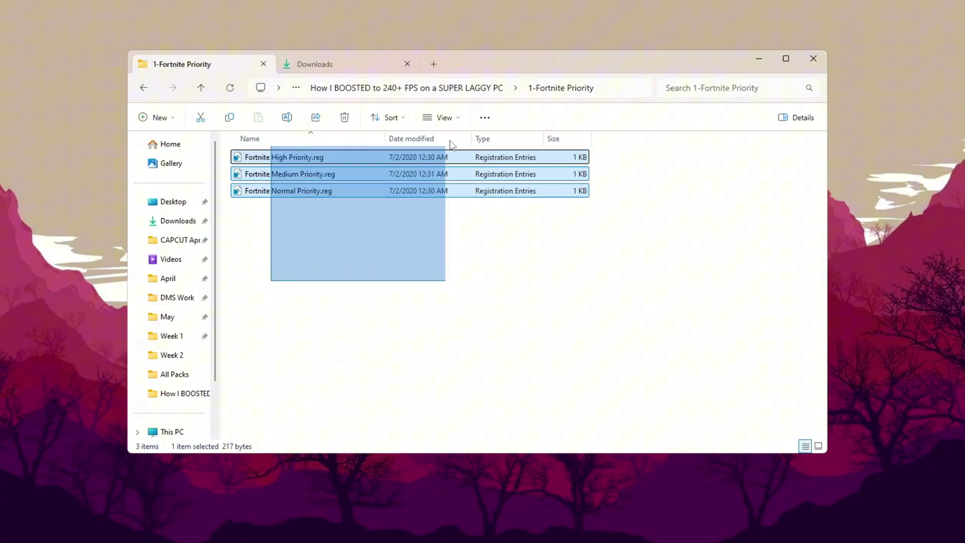
left_click(324, 222)
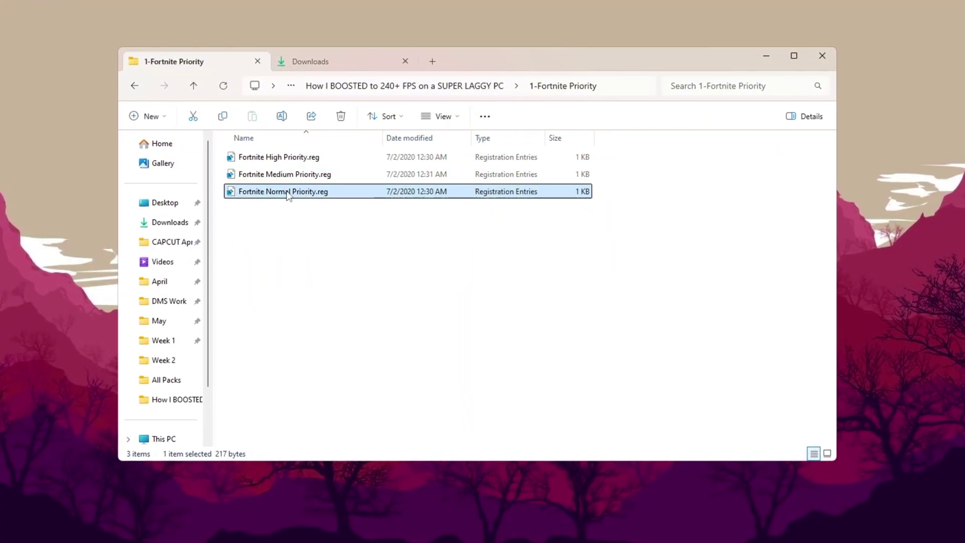
left_click(267, 158)
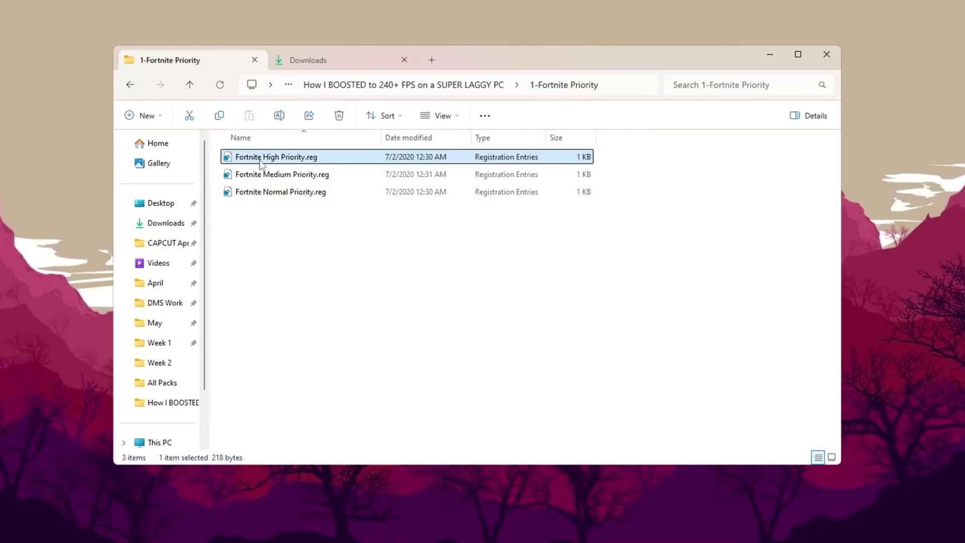
left_click_drag(266, 240, 404, 151)
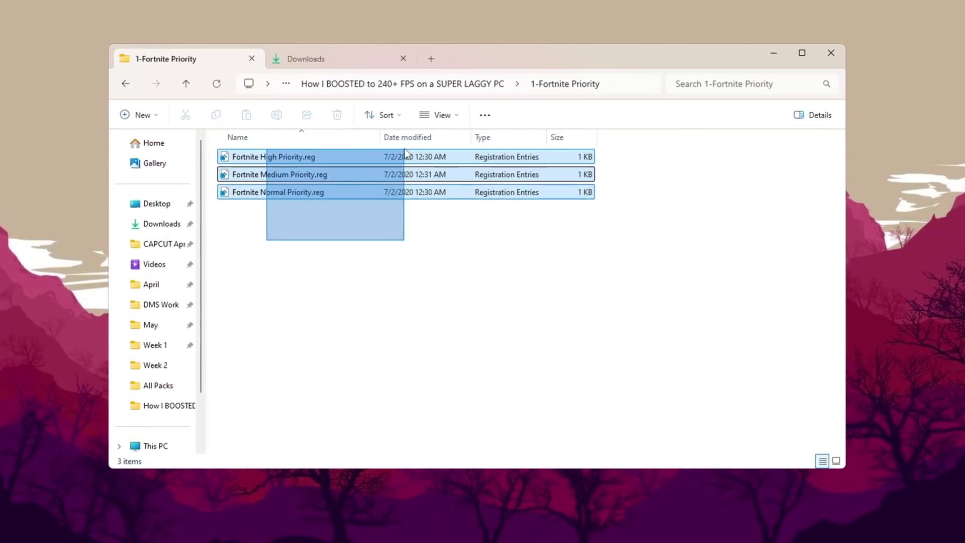
left_click(311, 219)
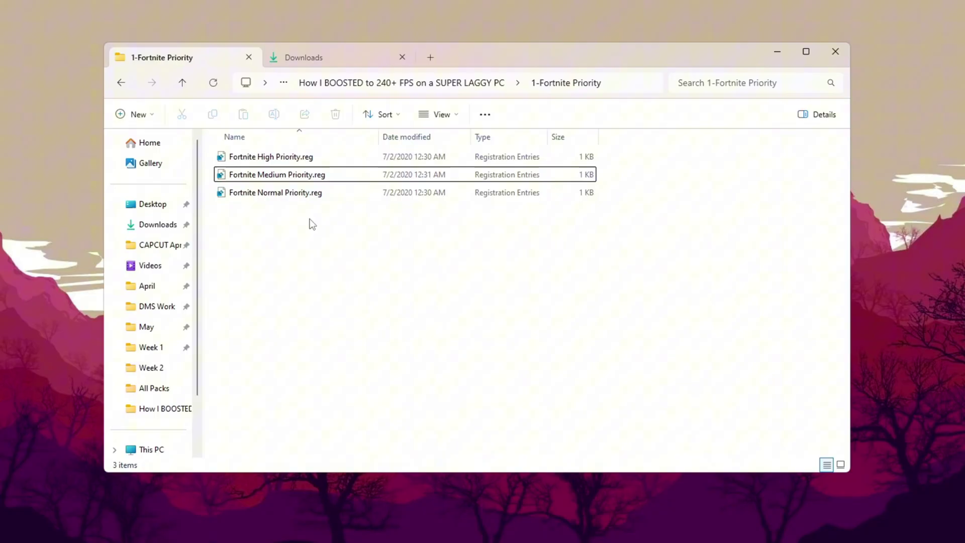
Merge Fortnite Normal Priority.reg into the registry and dismiss the success message.
left_click(314, 194)
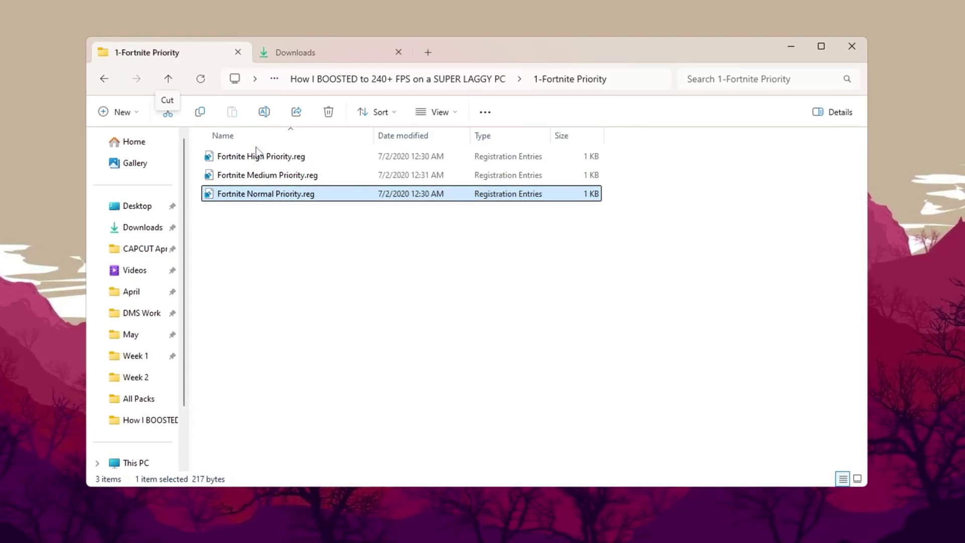
double_click(235, 158)
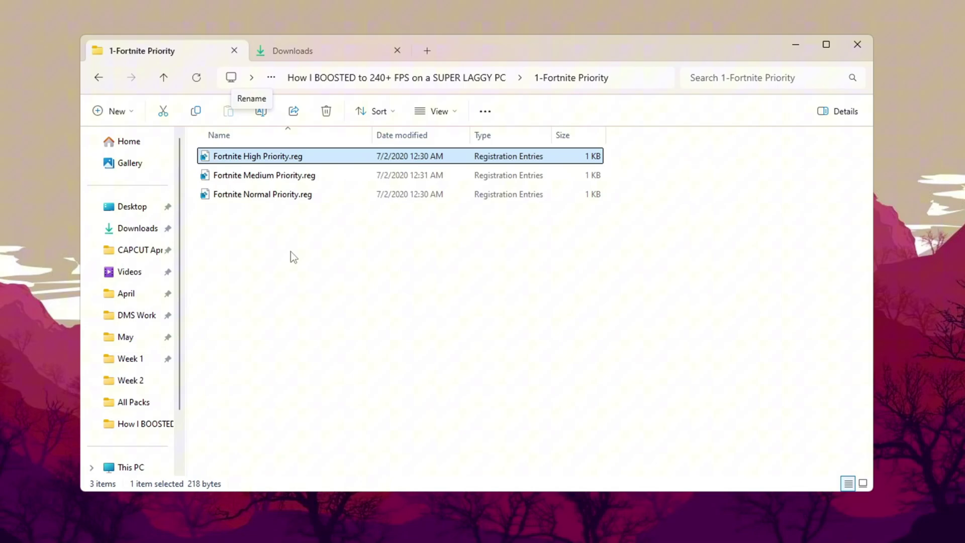
left_click(215, 180)
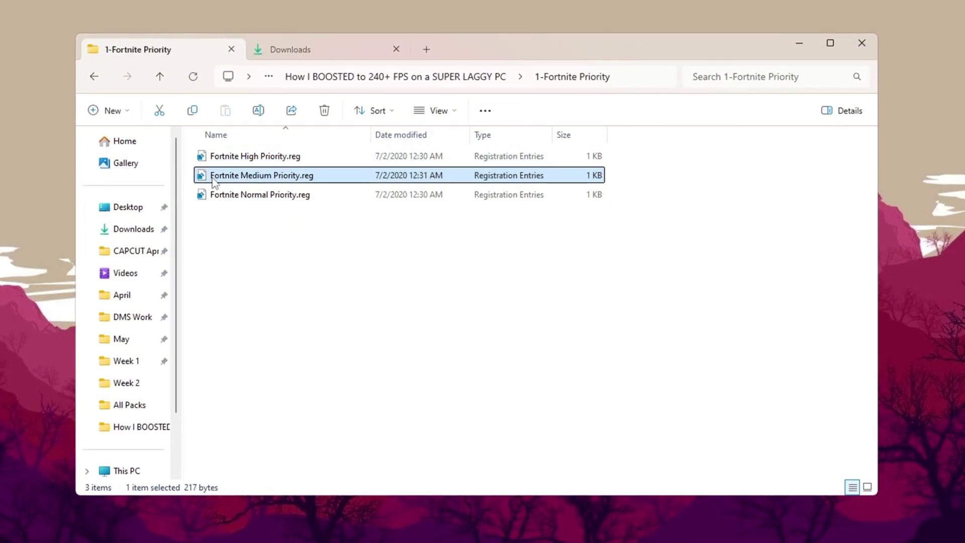
left_click(287, 197)
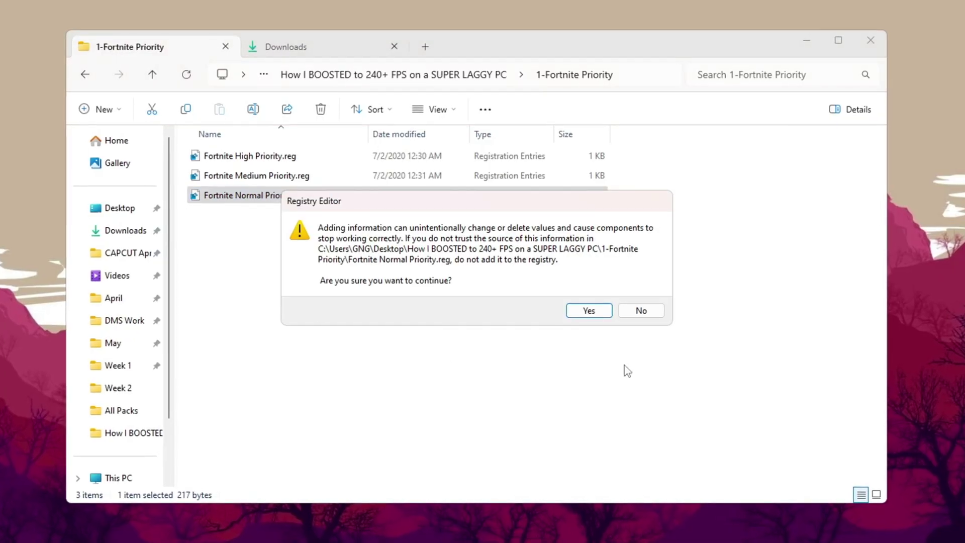
left_click(589, 314)
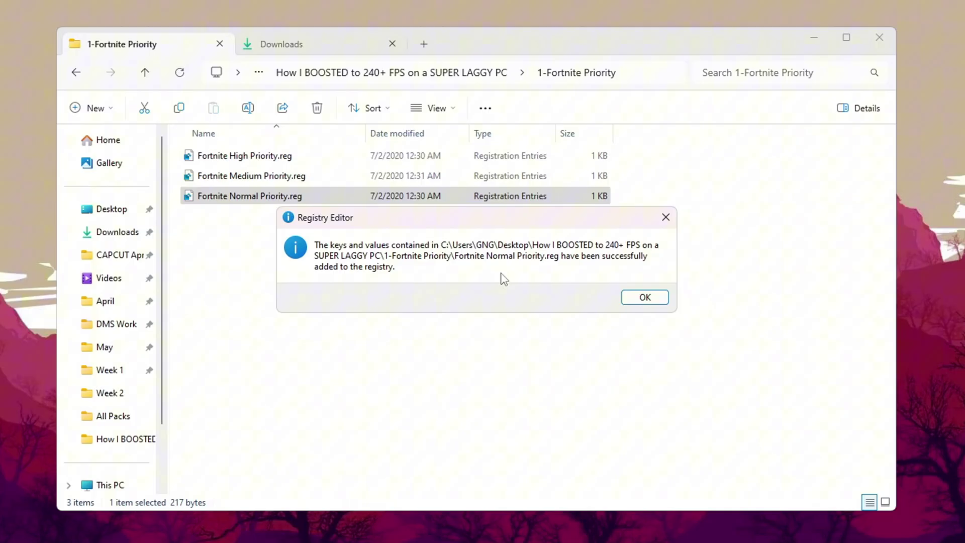
left_click(648, 299)
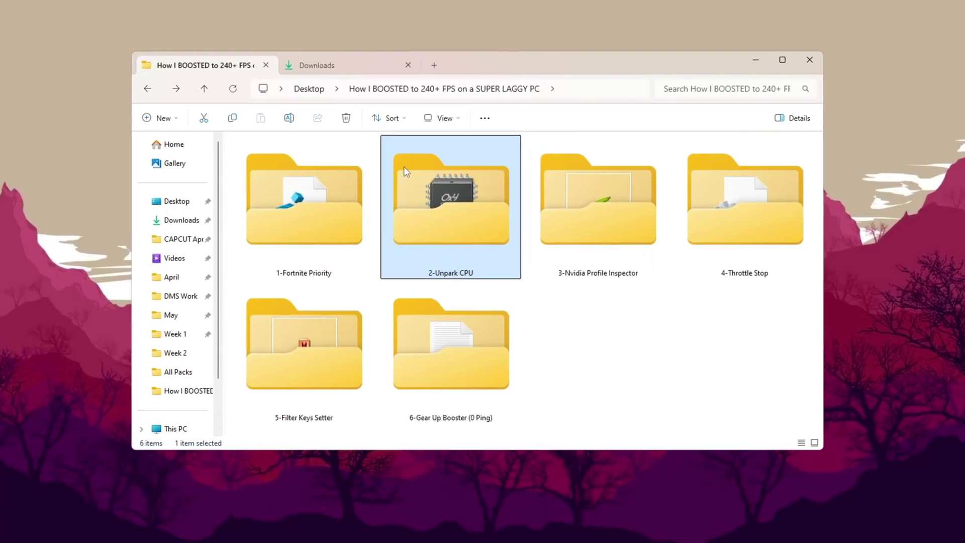
Run UnparkCpu.exe from the 2-Unpark CPU folder as administrator.
double_click(451, 212)
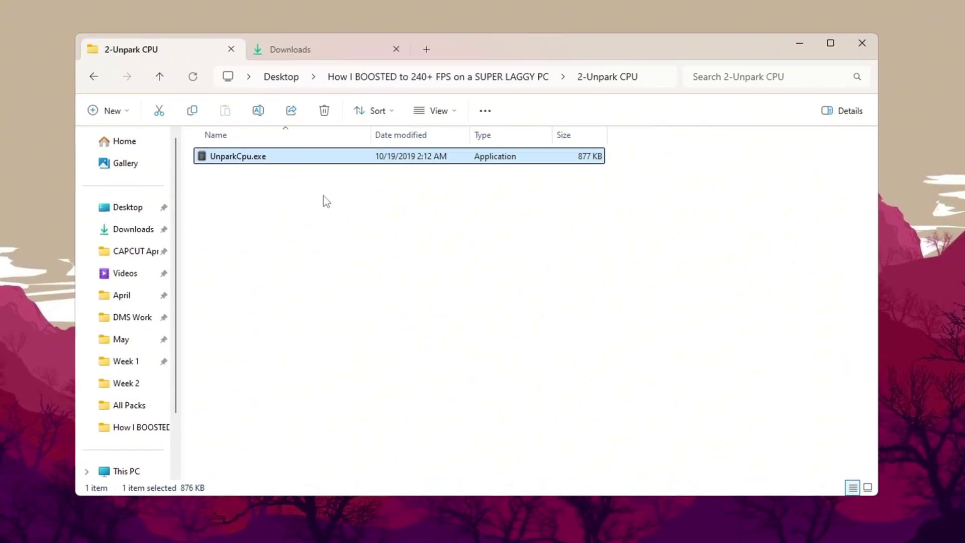
right_click(289, 157)
left_click(339, 250)
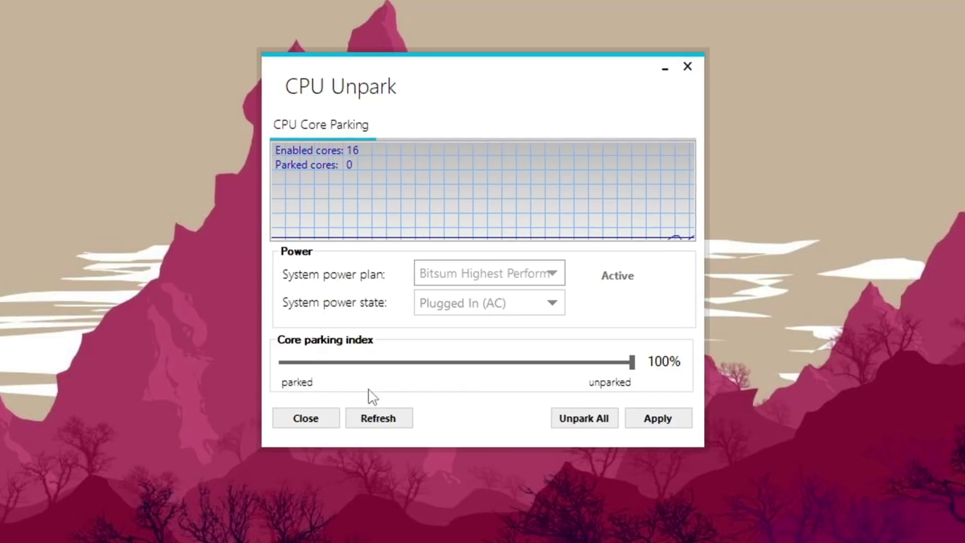
Apply the 100% unparked core setting and dismiss the Info confirmation.
left_click(585, 419)
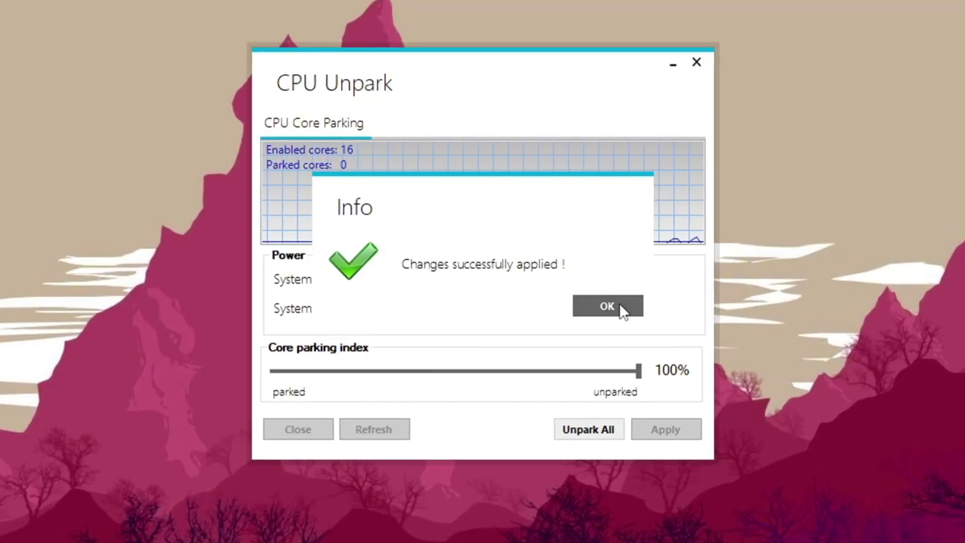
left_click(619, 304)
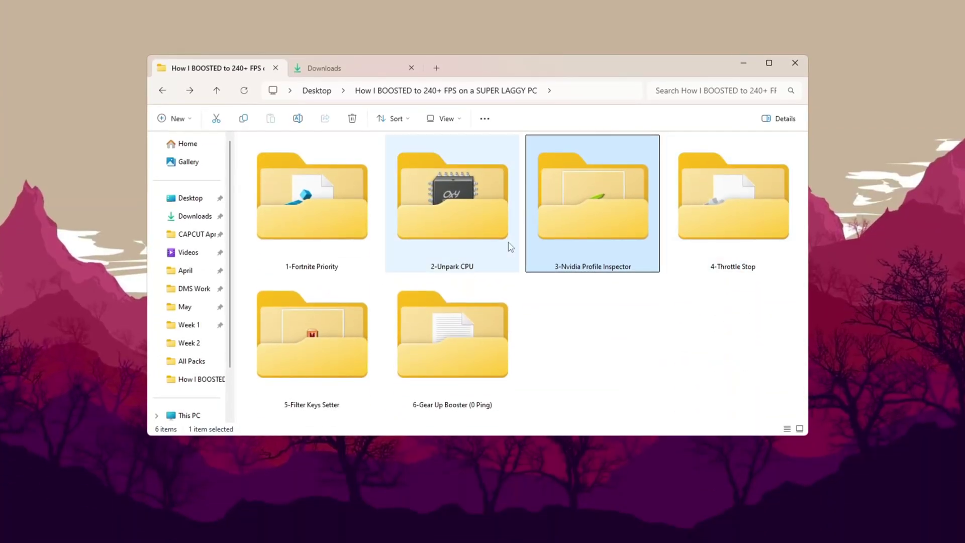
Open the 3-Nvidia Profile Inspector folder.
double_click(598, 218)
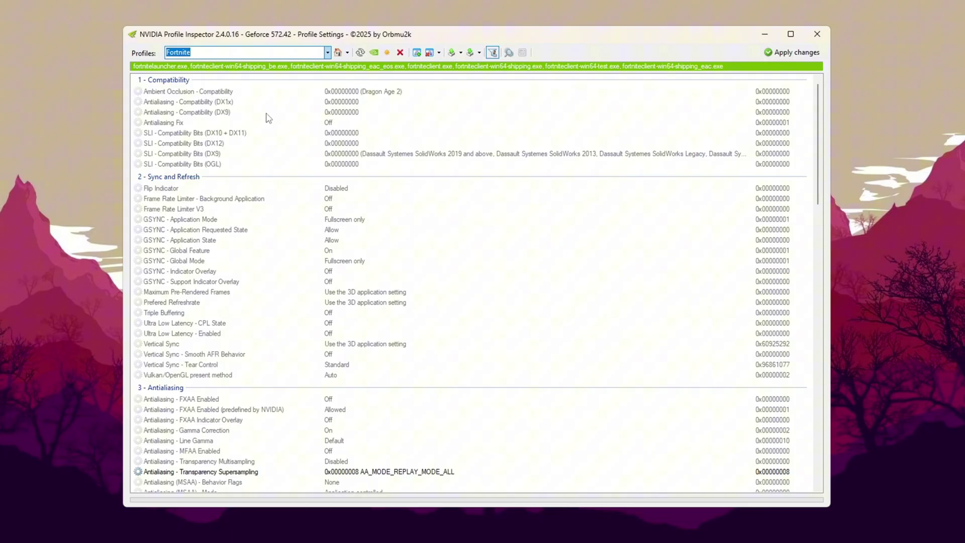
Set the Fortnite profile's Texture Filtering - Quality to High quality.
scroll(429, 211, "down", 7)
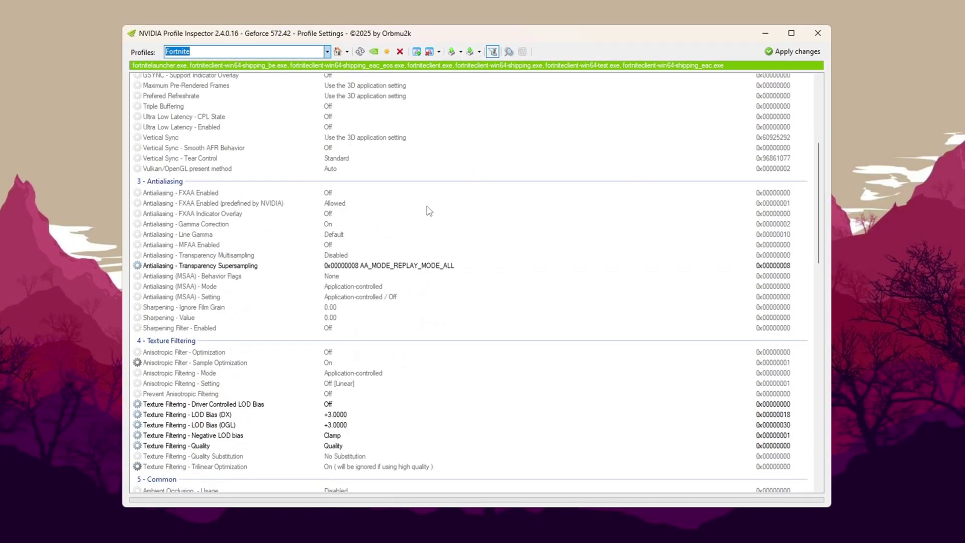
scroll(172, 185, "down", 2)
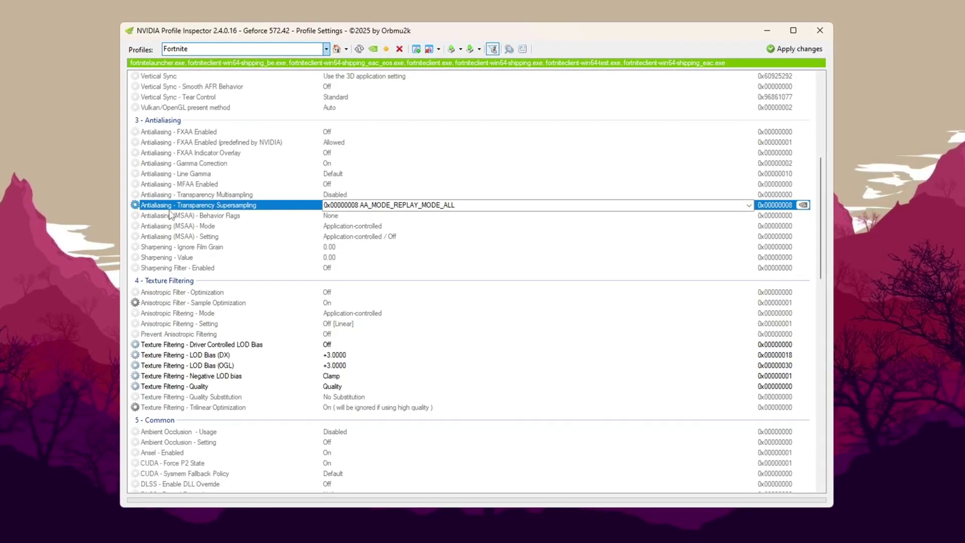
scroll(171, 215, "down", 4)
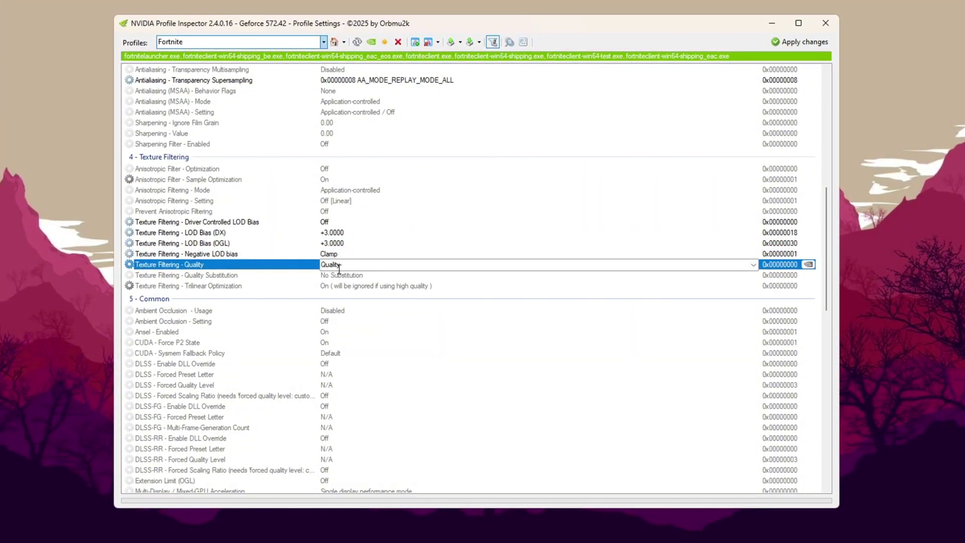
left_click(752, 265)
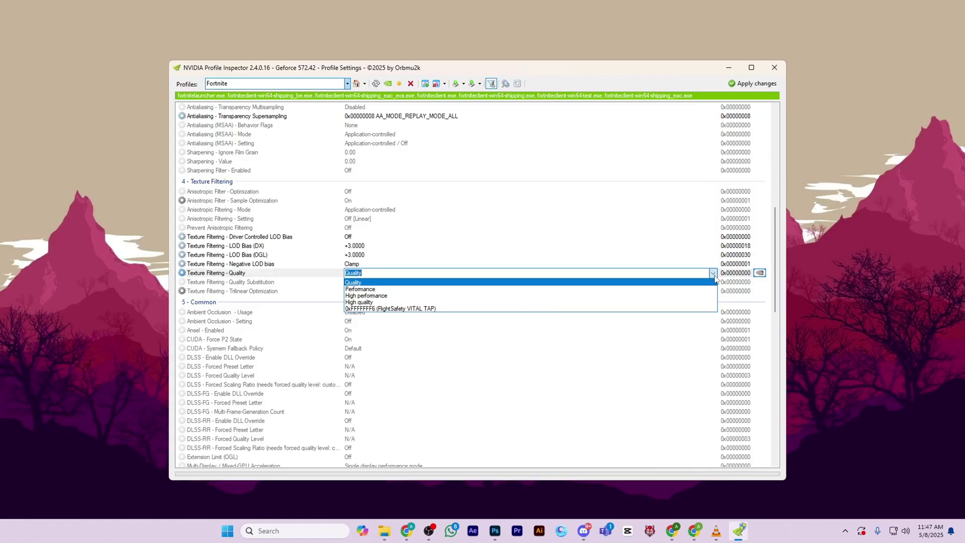
left_click(666, 303)
Scroll to Power Management - Mode and open its dropdown to pick Optimal performance.
scroll(552, 311, "down", 5)
scroll(480, 323, "down", 4)
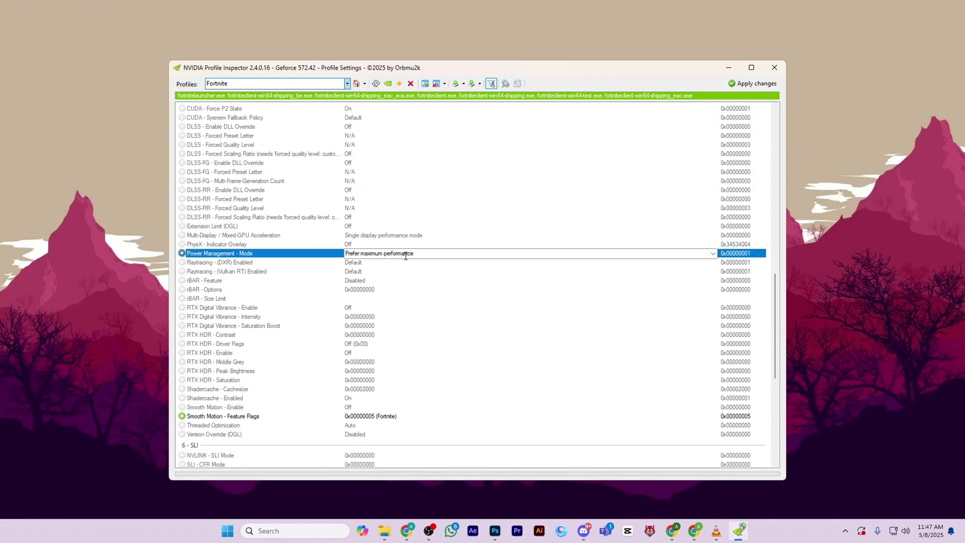
left_click(714, 254)
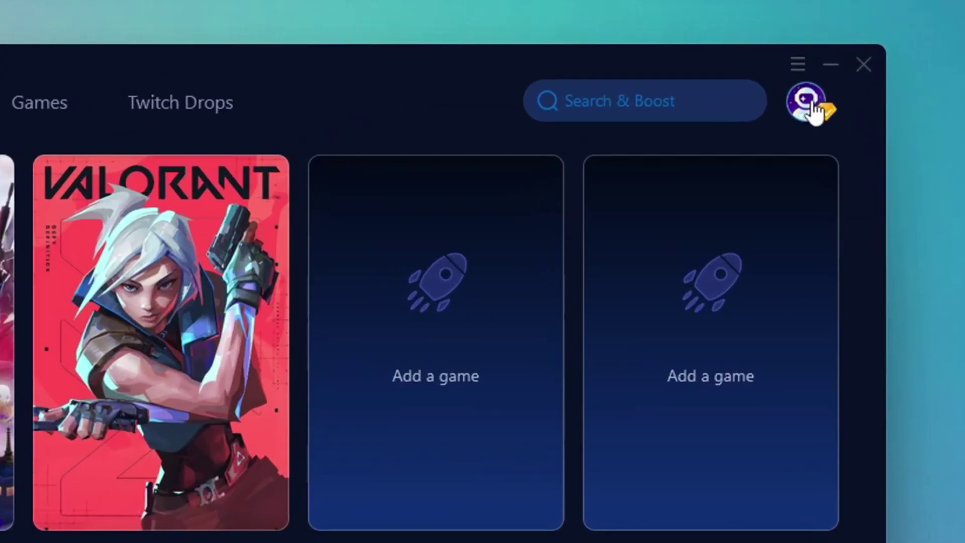
left_click(813, 103)
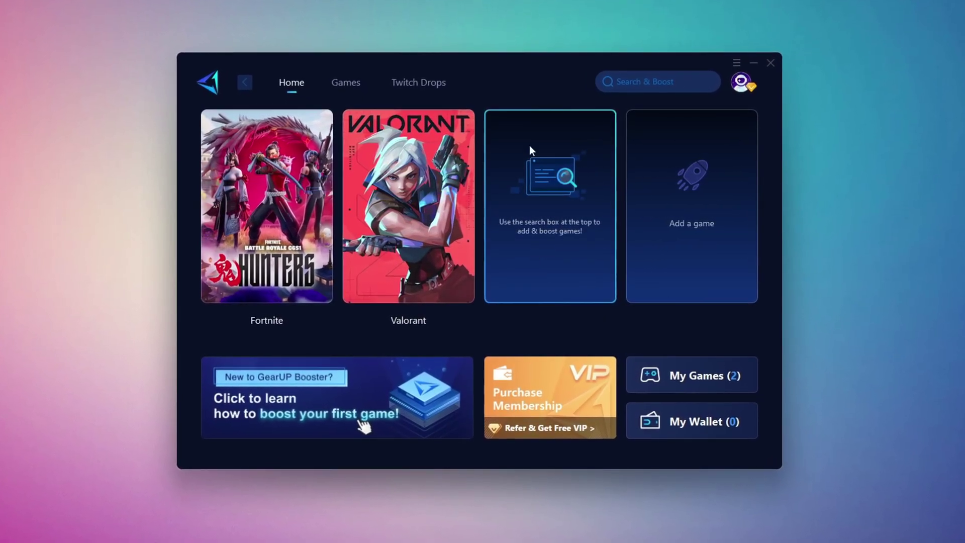
left_click(354, 85)
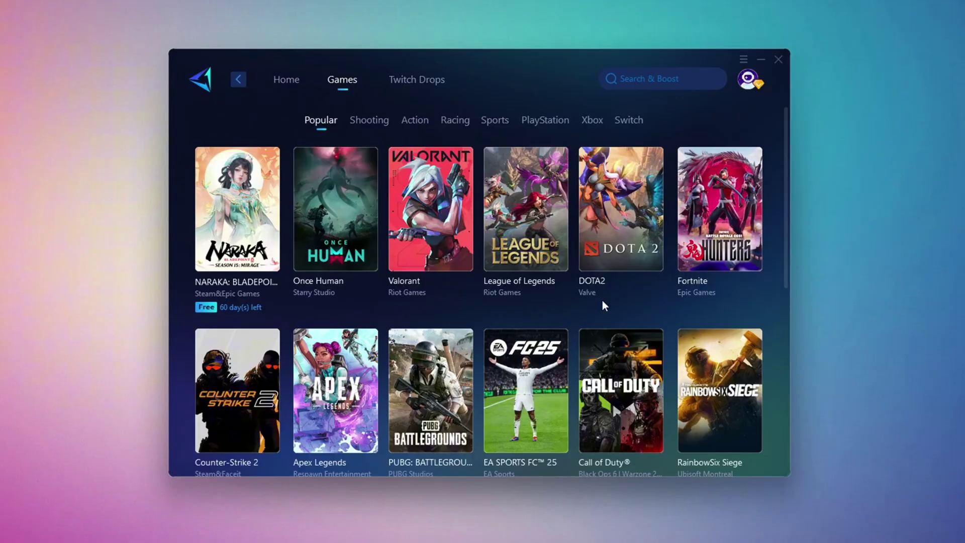
scroll(602, 300, "down", 5)
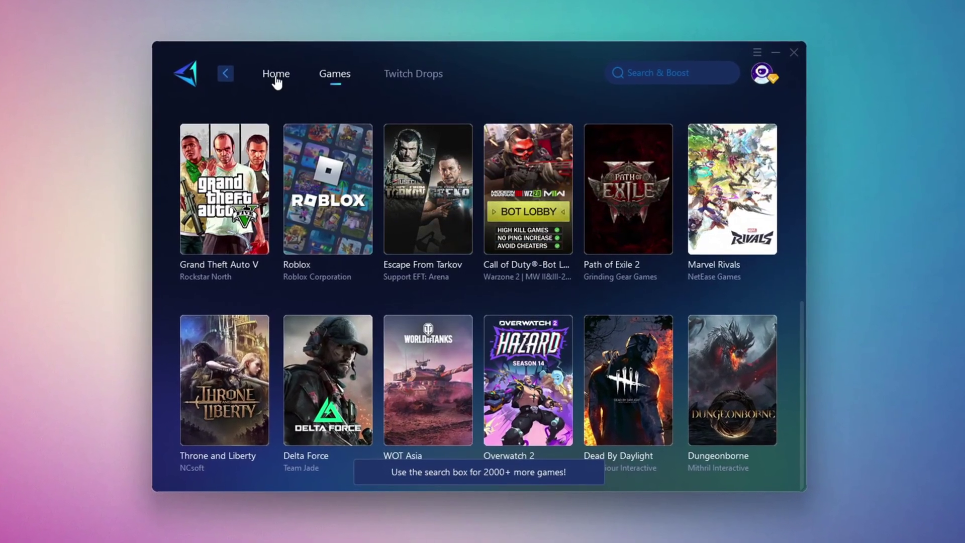
left_click(277, 75)
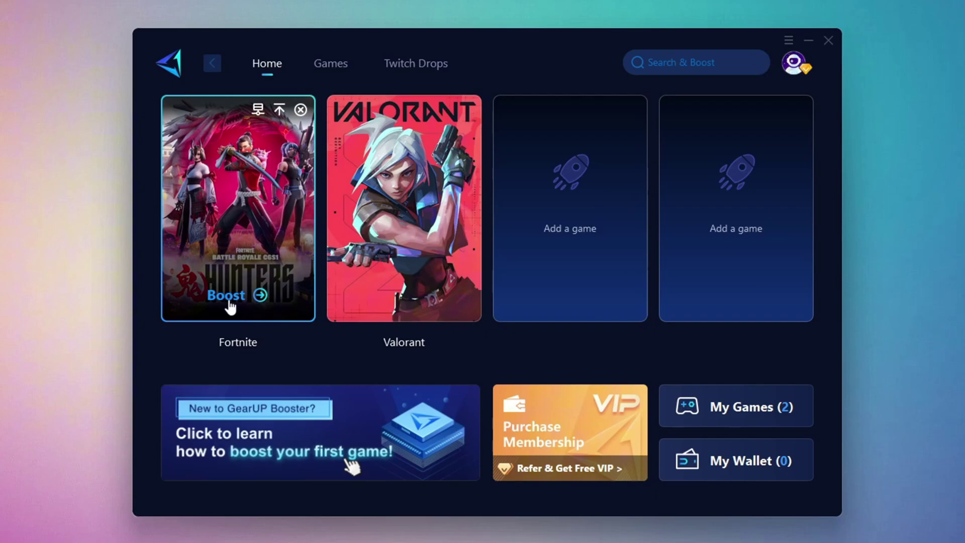
Start the Fortnite boost, confirming Middle East as the server region.
left_click(228, 295)
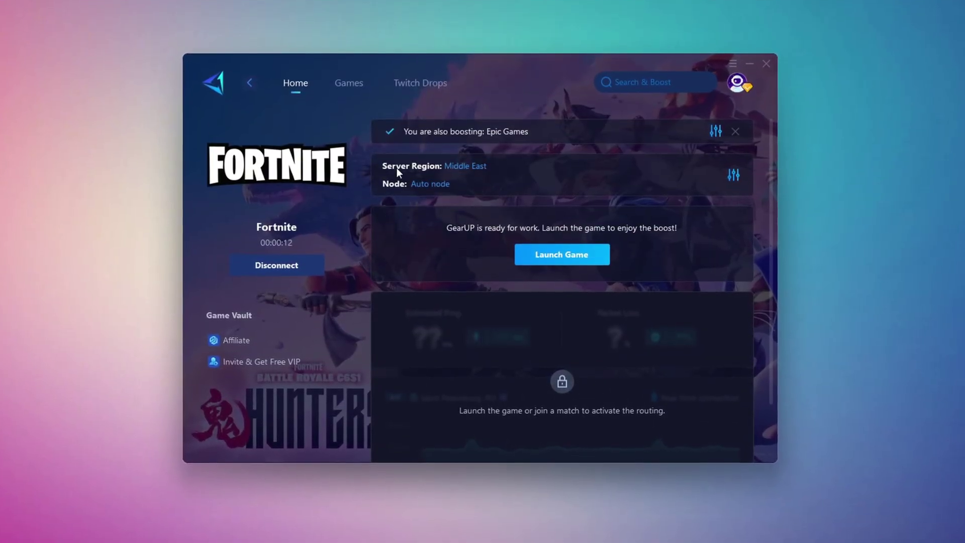
left_click(465, 166)
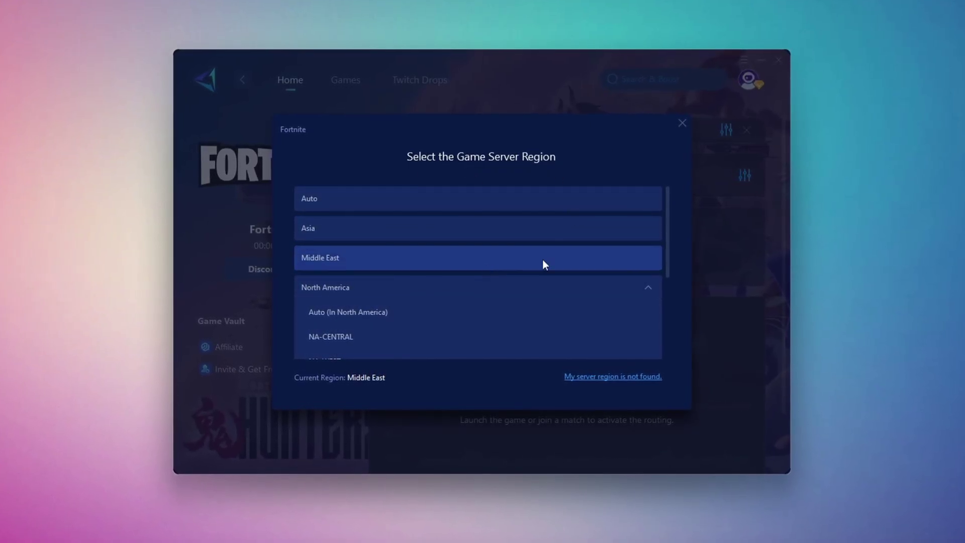
left_click(683, 123)
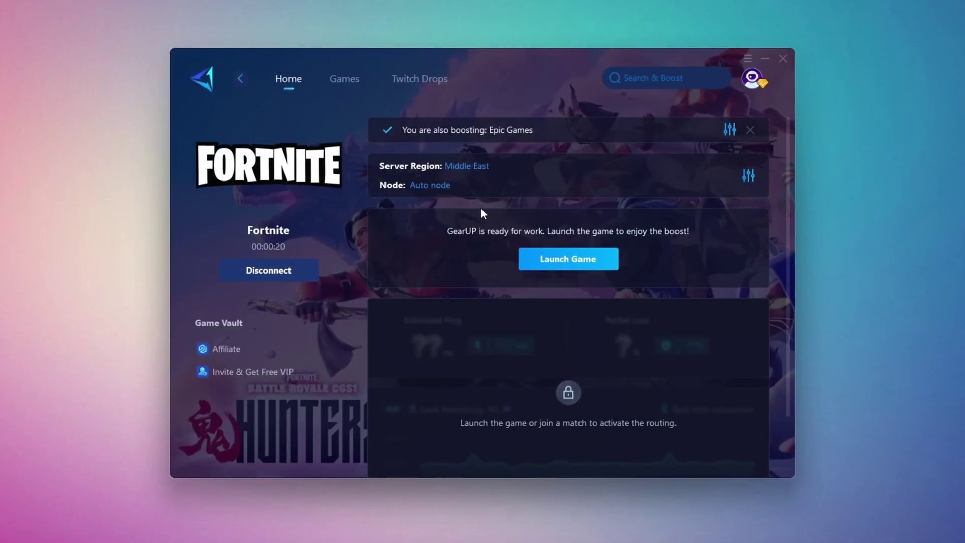
Leave Fortnite's node on Auto and close GearUP Booster.
left_click(422, 191)
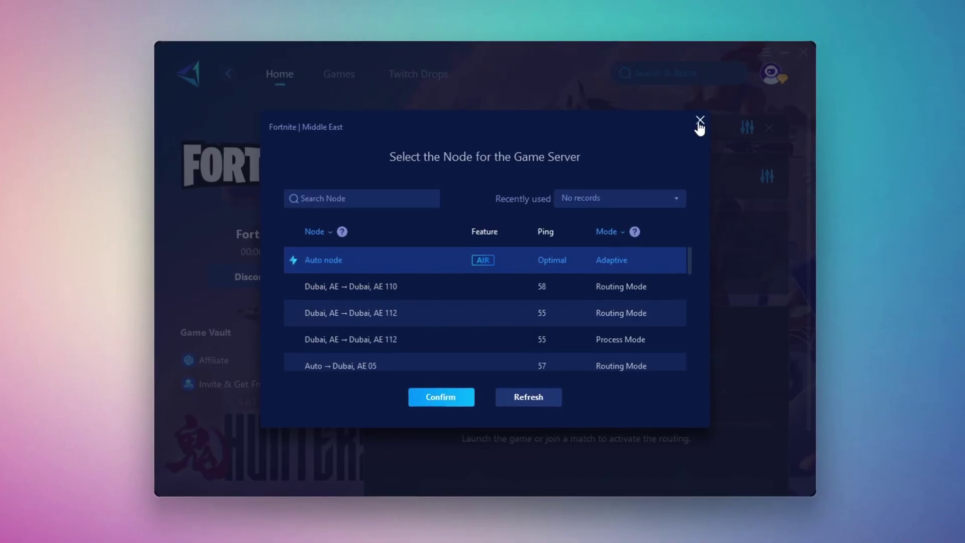
left_click(699, 123)
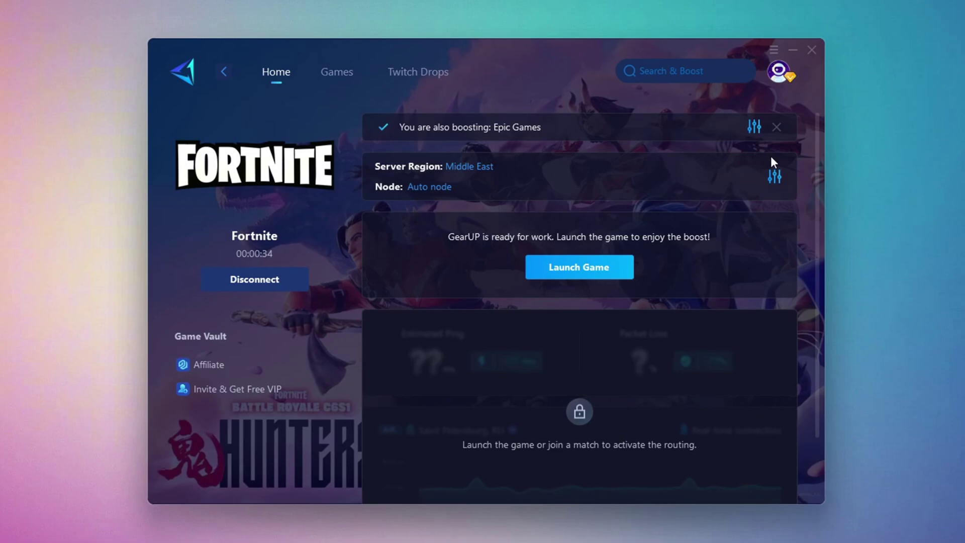
left_click(814, 50)
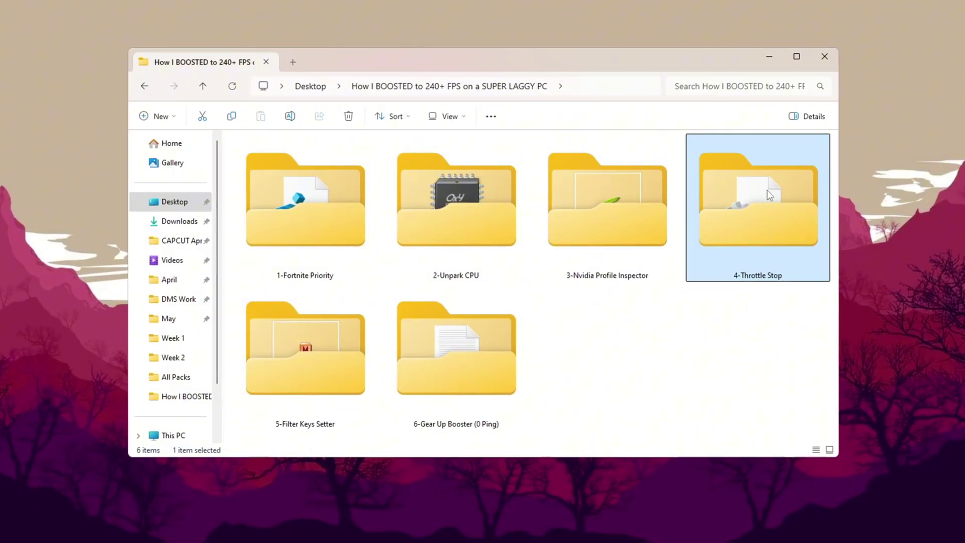
Run ThrottleStop.exe from the 4-Throttle Stop folder as administrator, then minimize Explorer.
double_click(767, 193)
left_click(280, 191)
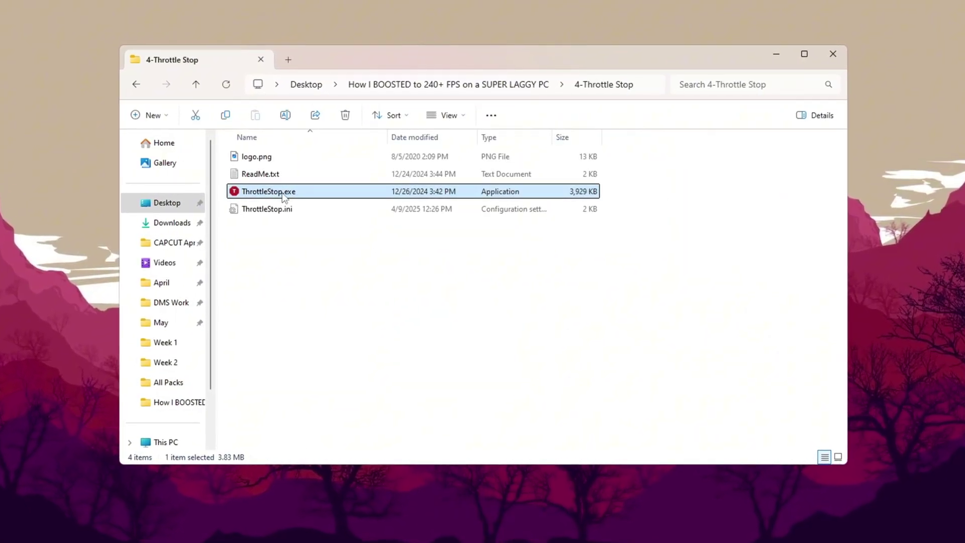
right_click(323, 191)
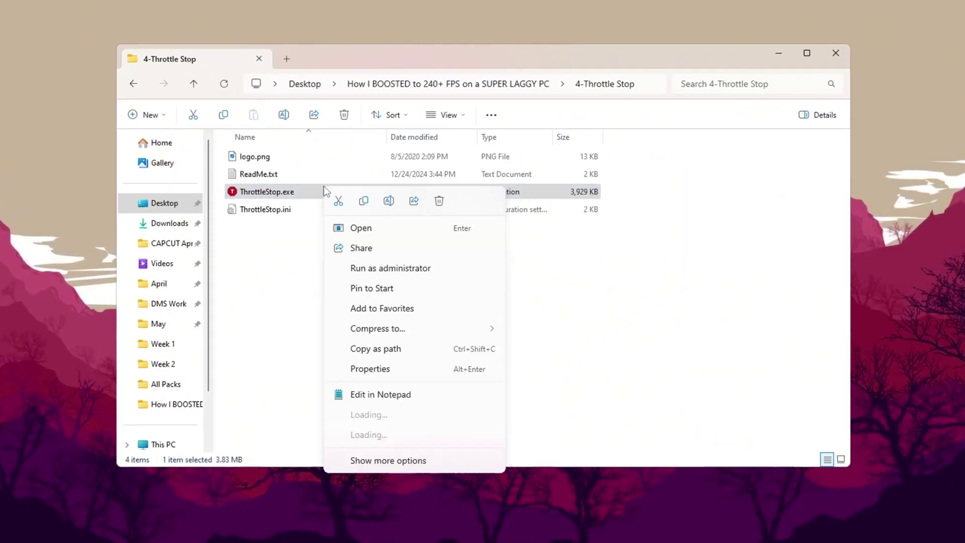
left_click(390, 271)
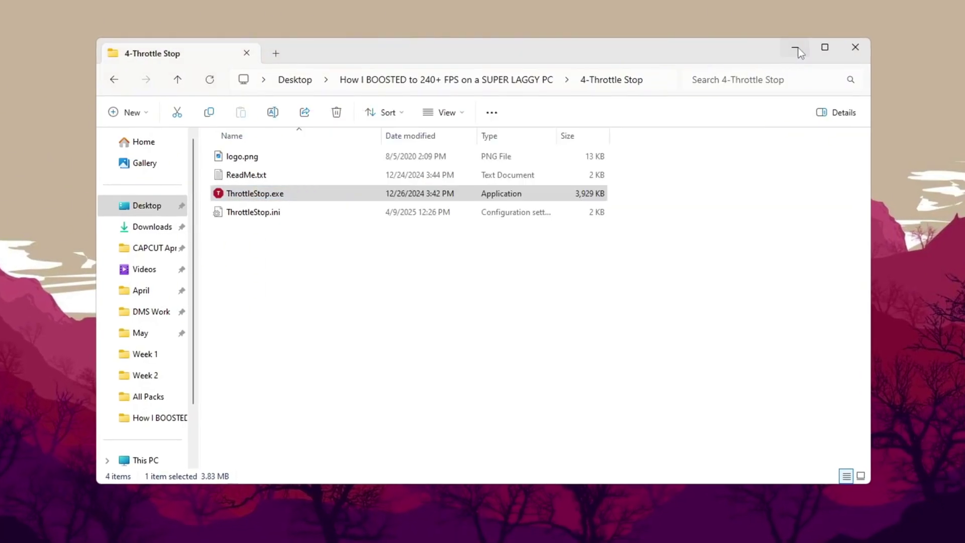
left_click(797, 49)
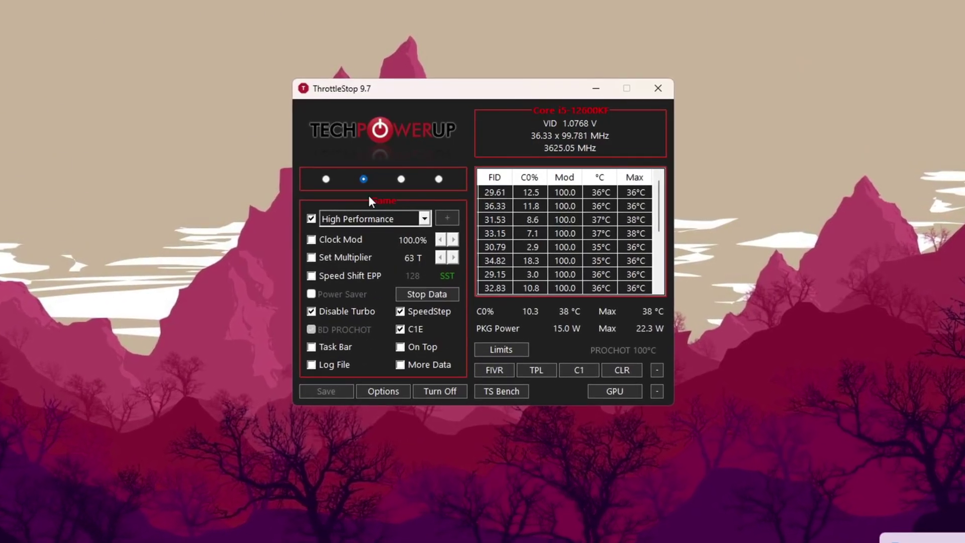
Save ThrottleStop's Game profile with the High Performance power plan and control turned on.
left_click(361, 179)
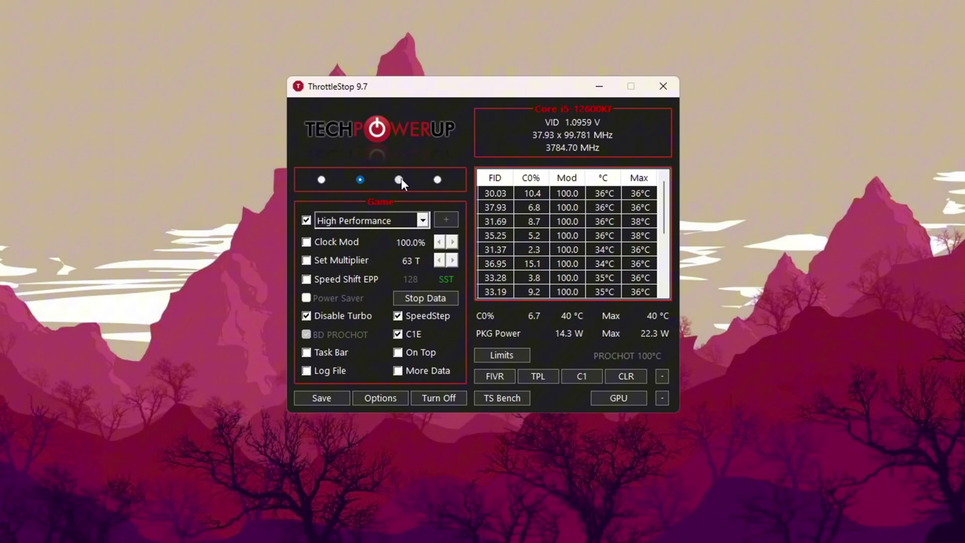
left_click(401, 179)
left_click(438, 178)
left_click(356, 181)
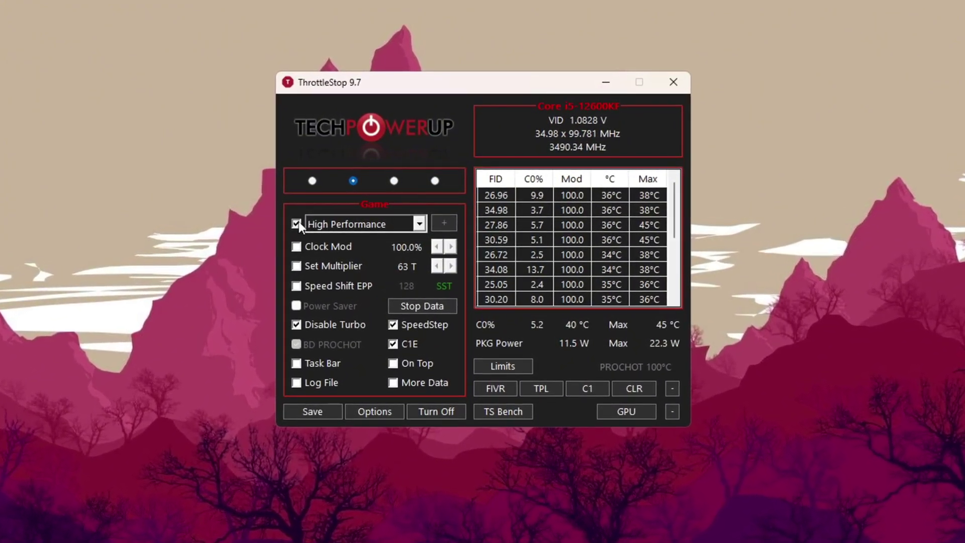
left_click(402, 224)
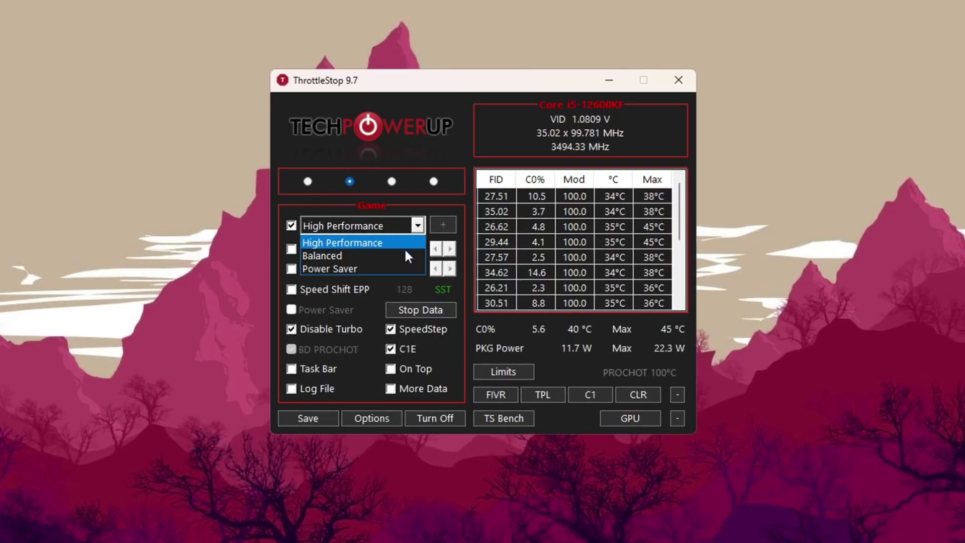
left_click(393, 243)
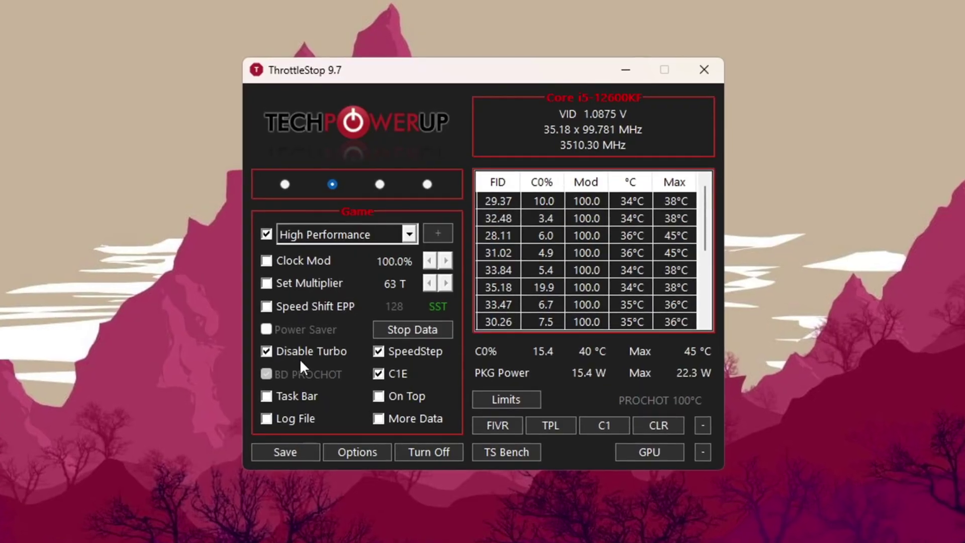
left_click(431, 456)
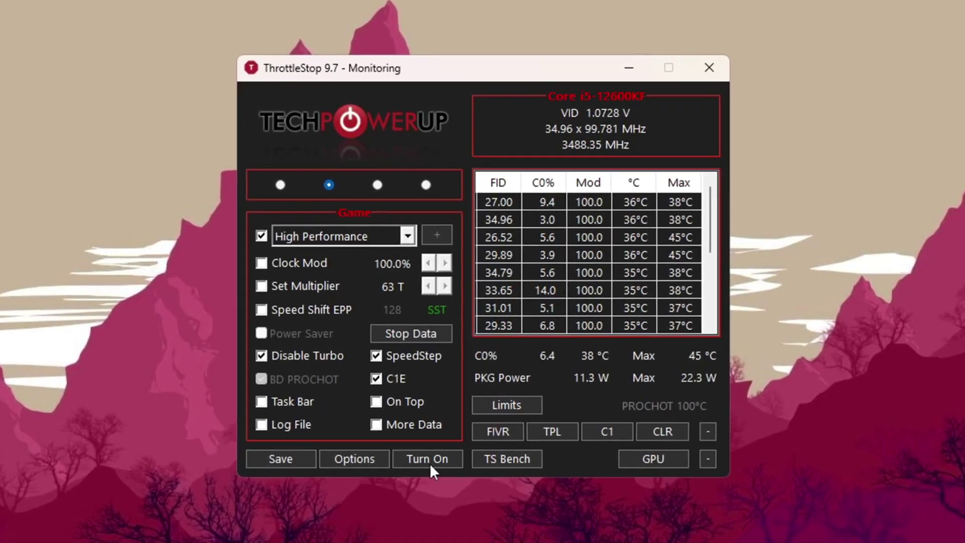
left_click(429, 459)
left_click(298, 460)
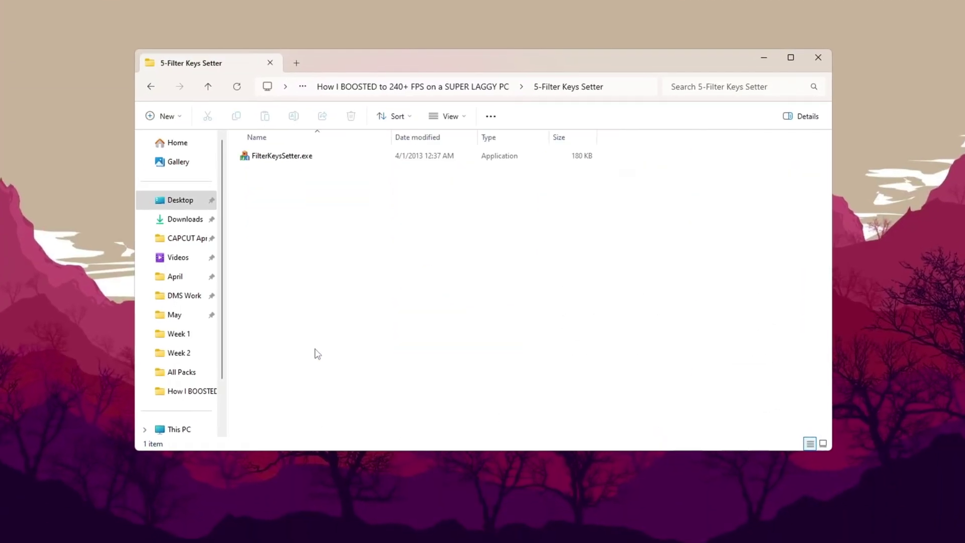
Launch FilterKeysSetter.exe from File Explorer and bring its window to the front.
left_click(295, 159)
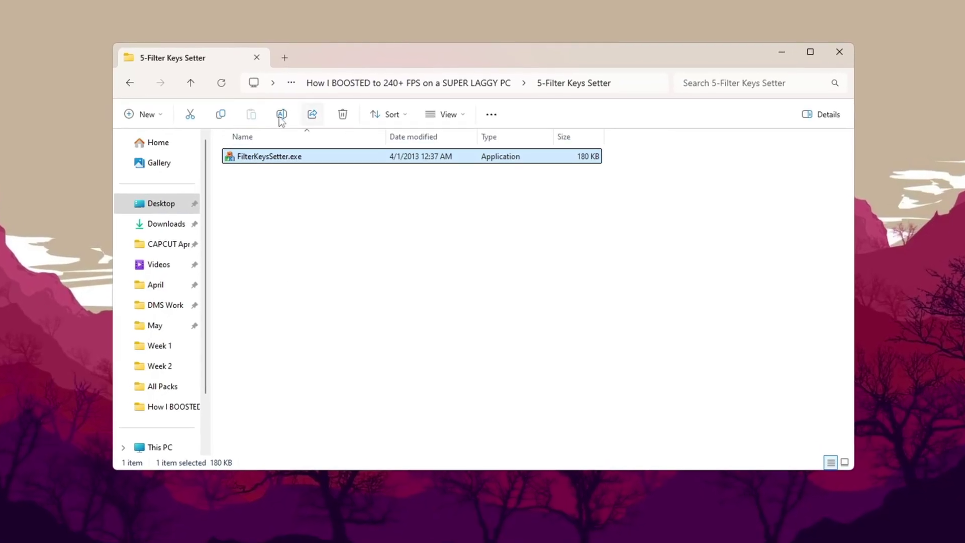
double_click(307, 157)
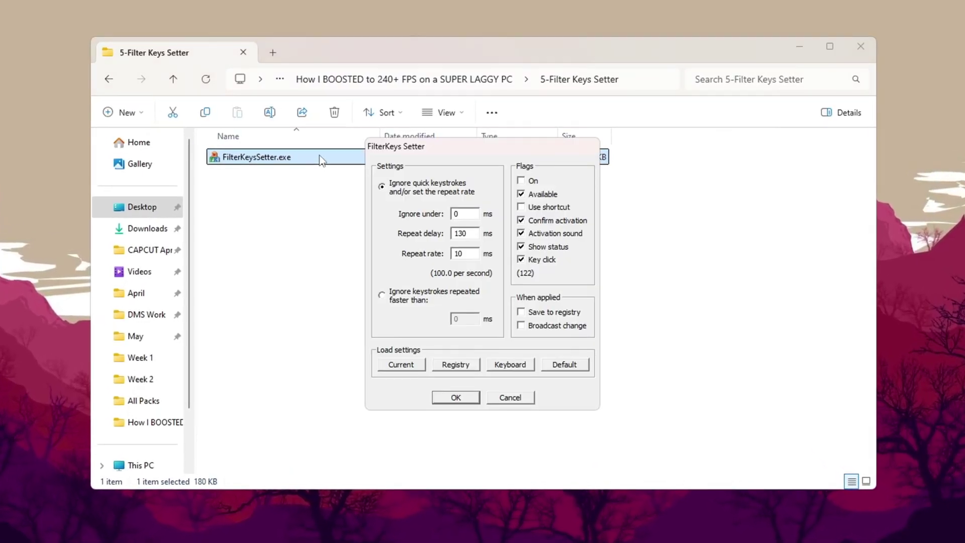
left_click(799, 46)
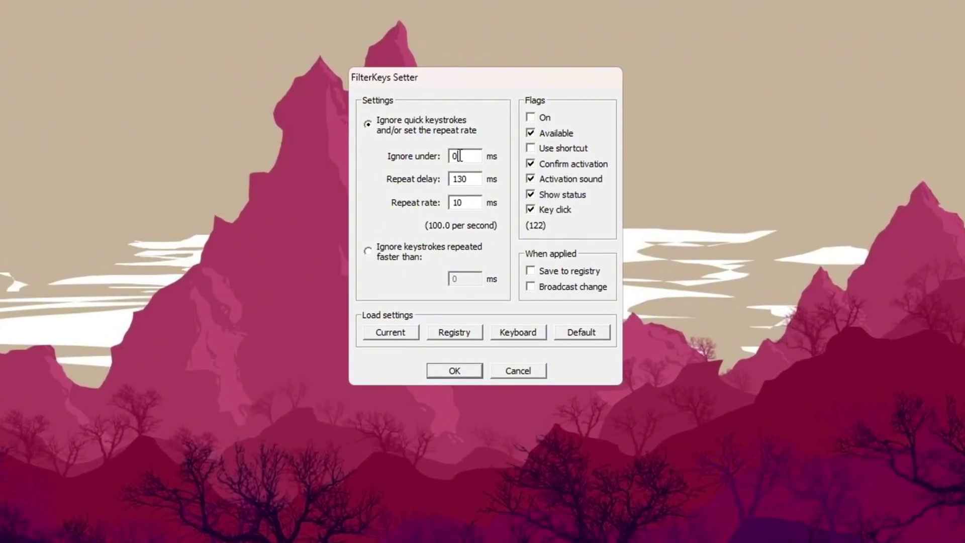
Set Ignore under 0 ms, Repeat delay 130 ms, Repeat rate 10 ms, and save to registry.
double_click(455, 157)
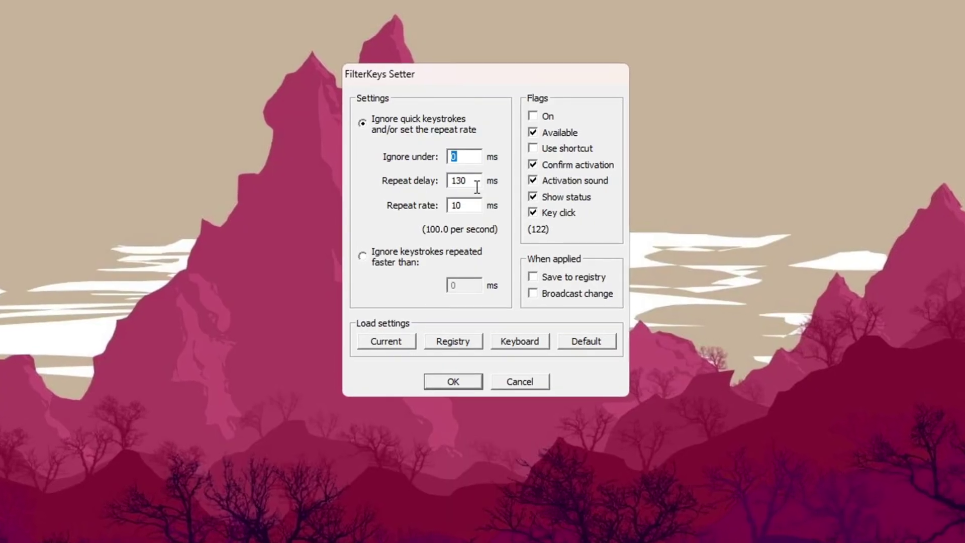
double_click(459, 181)
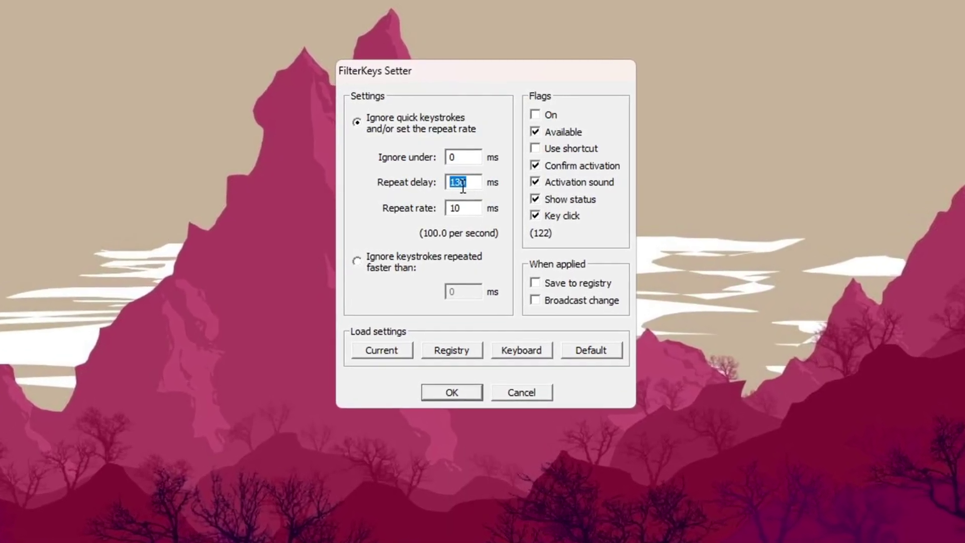
double_click(458, 208)
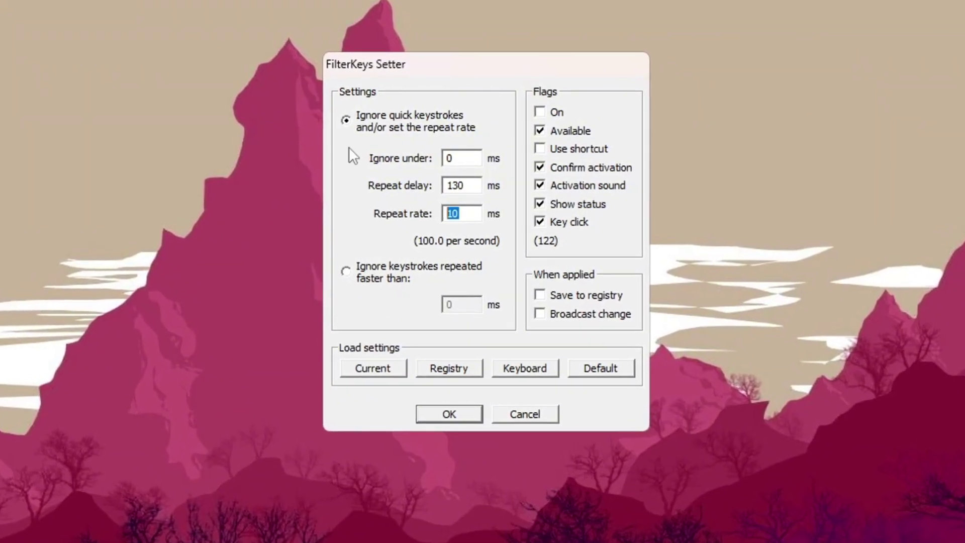
left_click(469, 215)
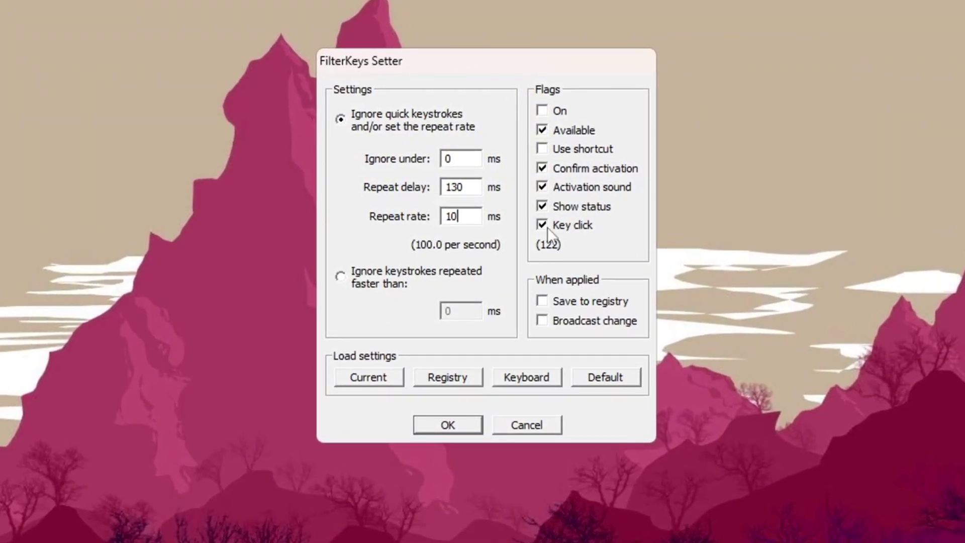
left_click(542, 301)
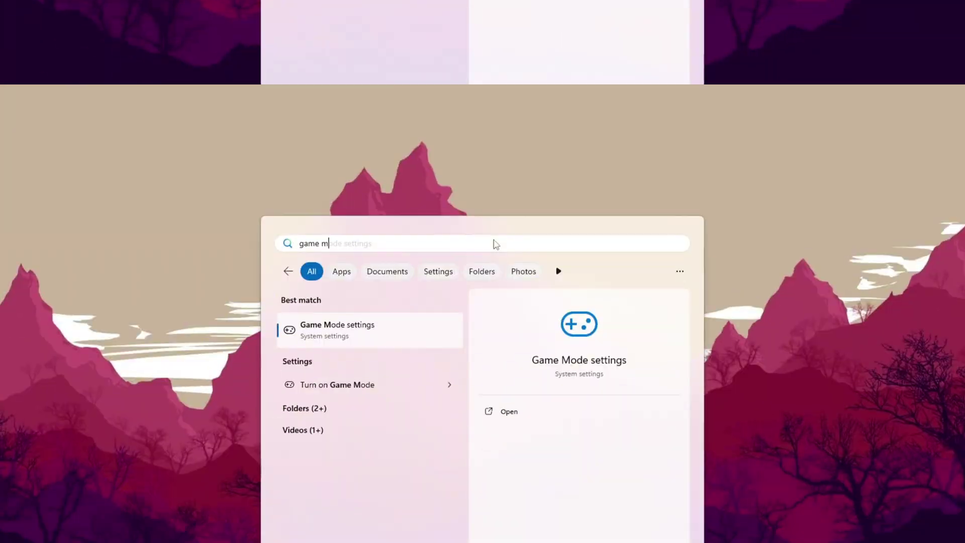
Search for Game Mode settings, confirm it is on, and go to the Graphics page.
type("ode")
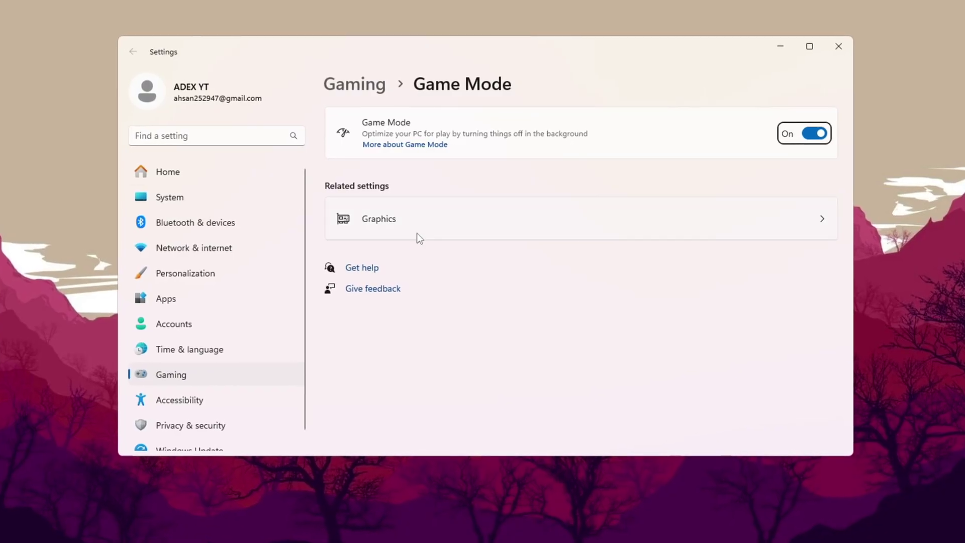
left_click(417, 233)
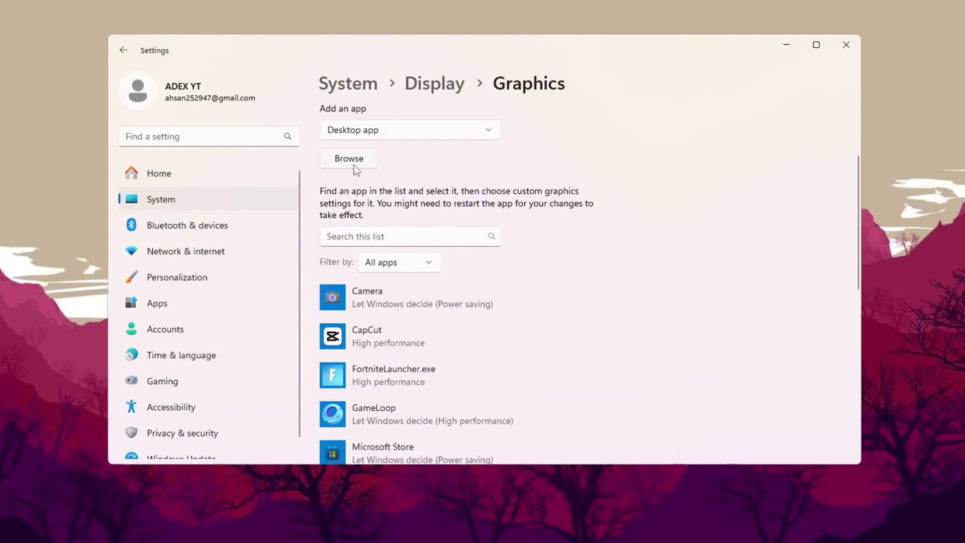
Give FortniteLauncher.exe the High performance graphics preference and save it.
scroll(361, 191, "down", 3)
left_click(381, 206)
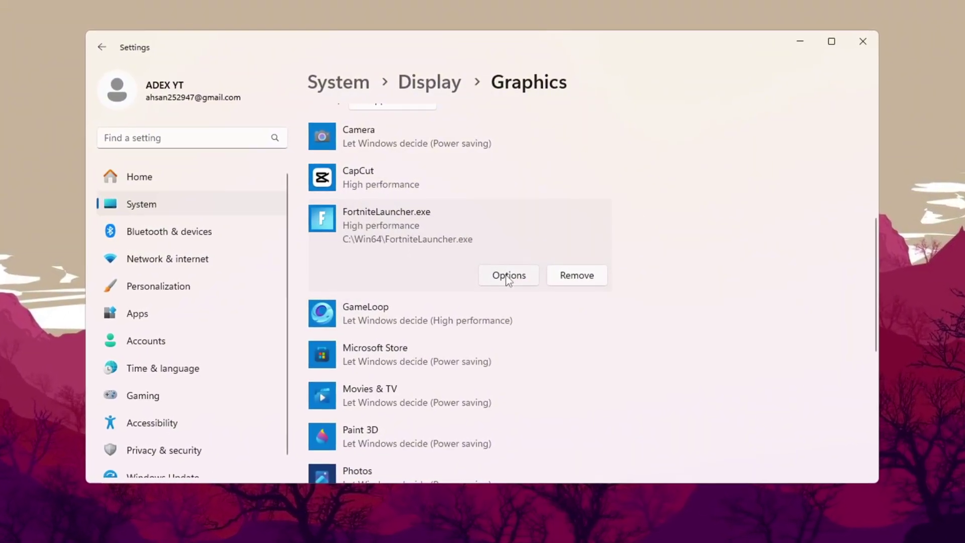
left_click(507, 276)
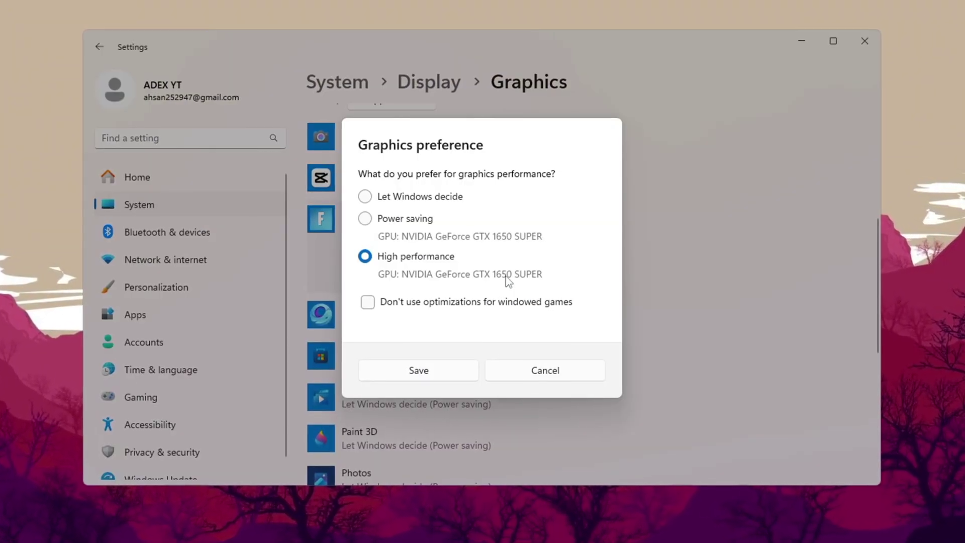
left_click(363, 220)
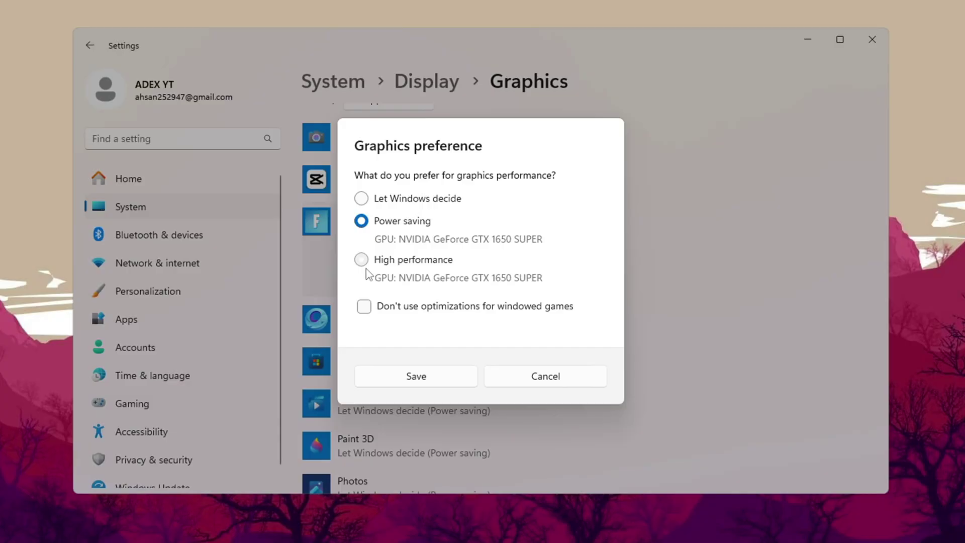
left_click(362, 257)
left_click(428, 381)
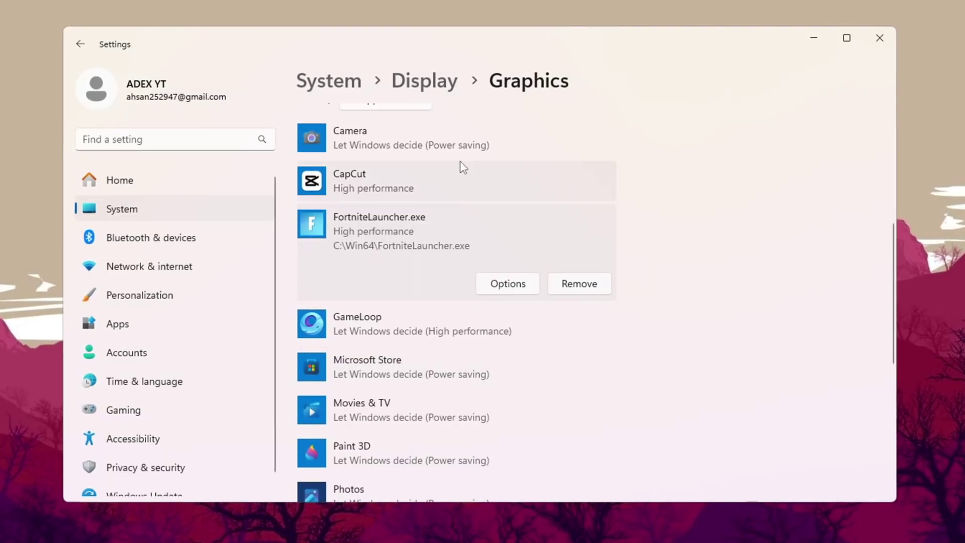
scroll(528, 255, "up", 2)
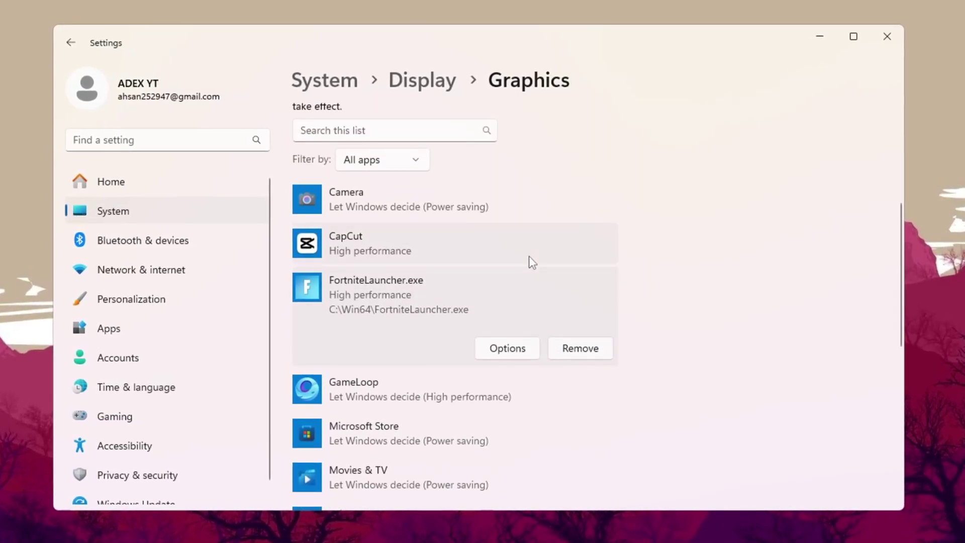